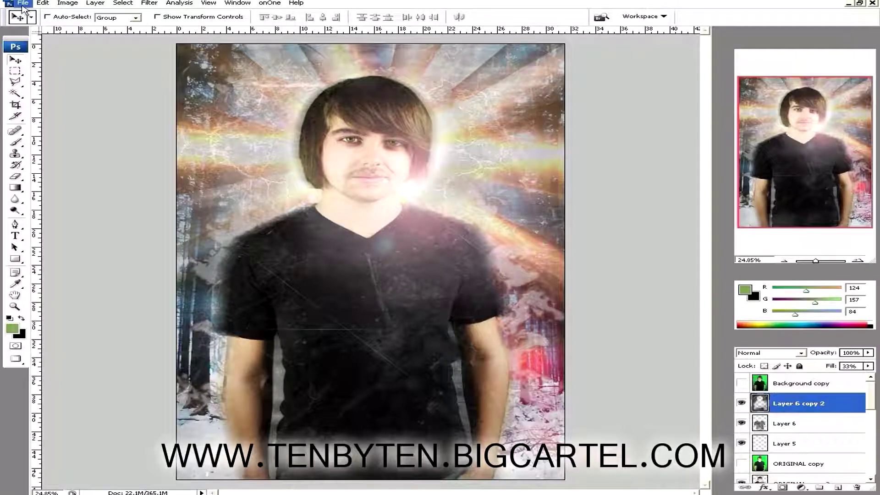
Open the dark grunge texture image and copy it into the portrait document, positioned over the man's chest
left_click(23, 4)
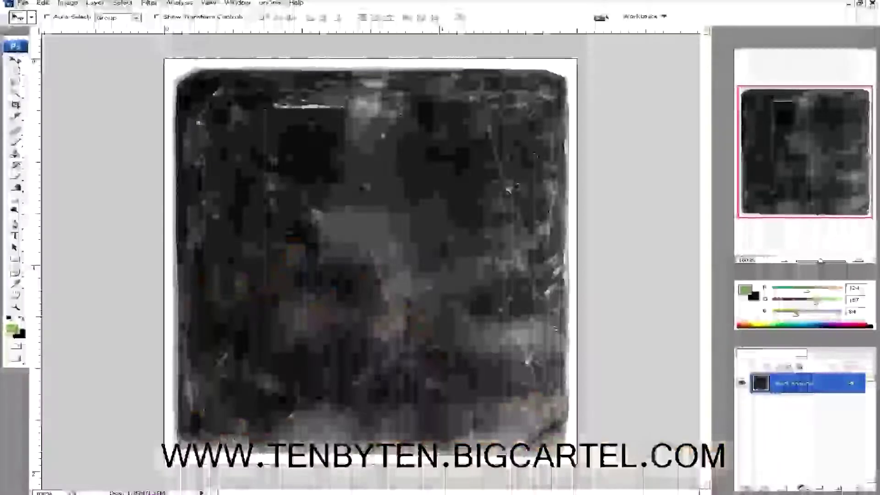
left_click(435, 184)
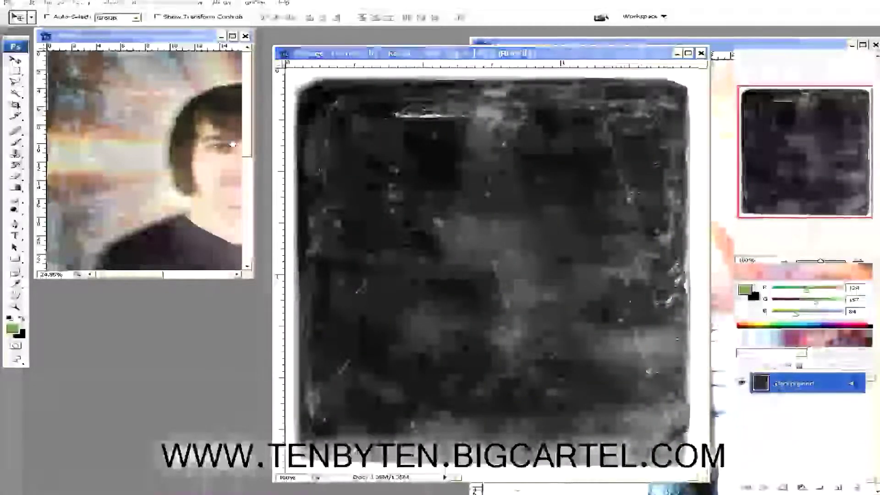
left_click_drag(152, 159, 174, 183)
left_click(232, 36)
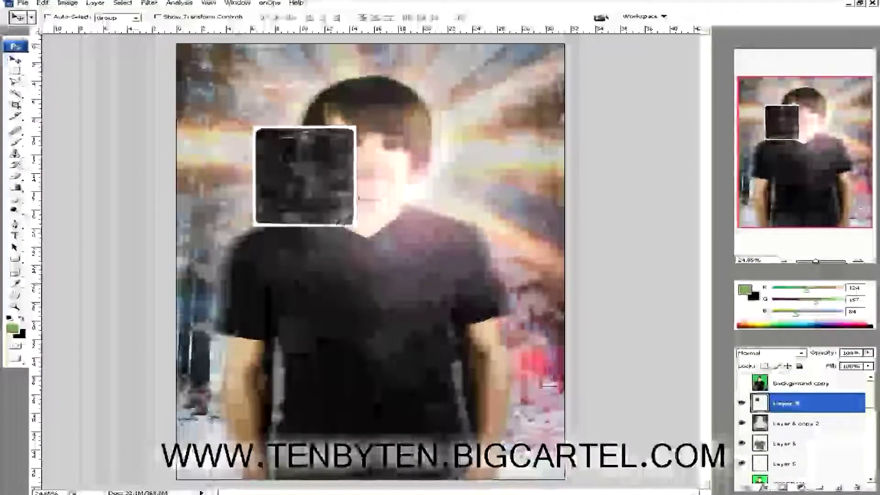
left_click_drag(346, 259, 392, 344)
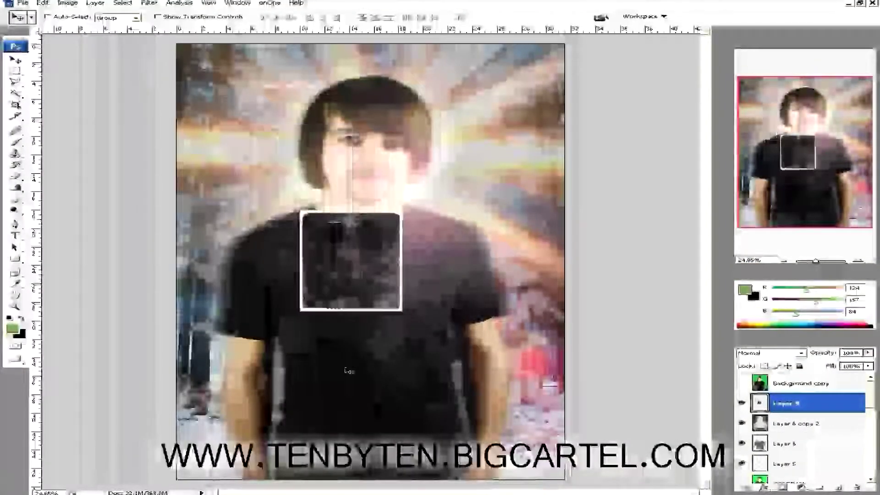
Hide the texture layer and draw a pure white rectangle shape covering the entire canvas
left_click(740, 403)
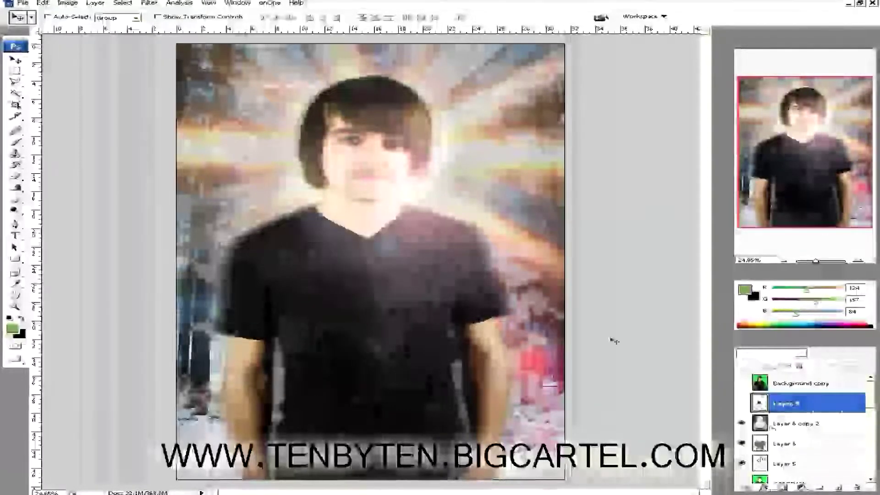
left_click(15, 284)
left_click(12, 328)
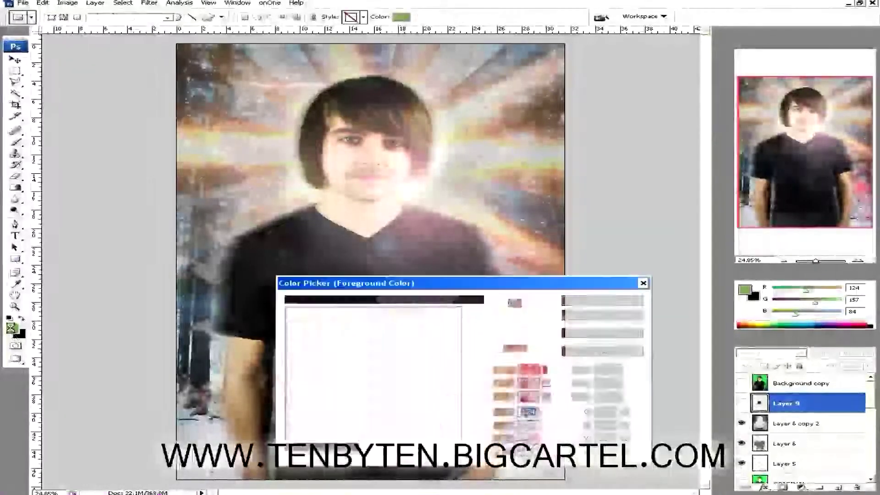
left_click_drag(317, 342, 286, 306)
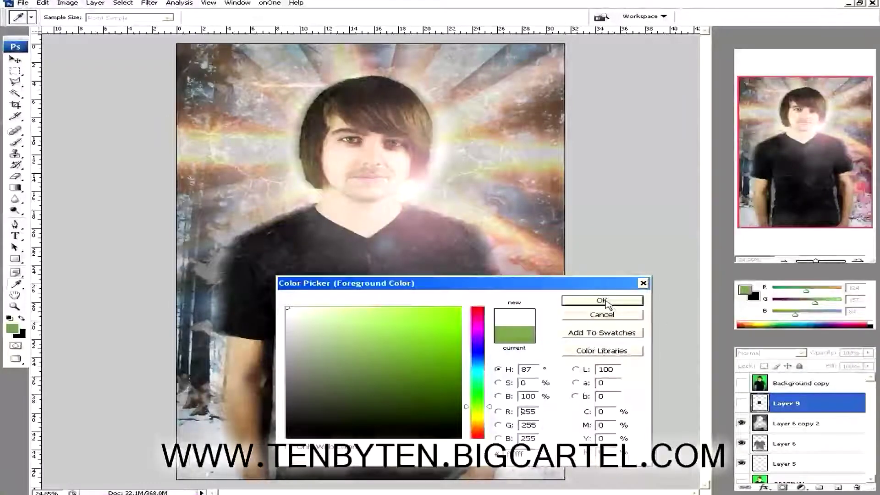
left_click(601, 300)
key("u")
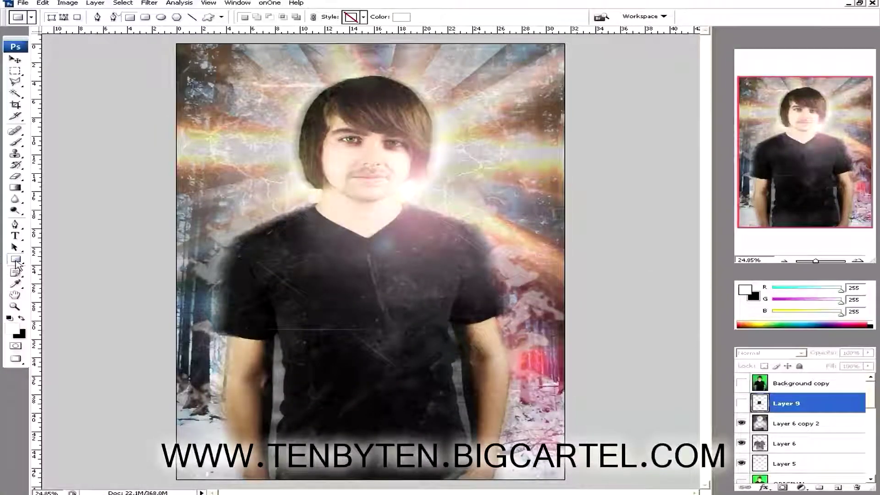
left_click_drag(163, 39, 607, 487)
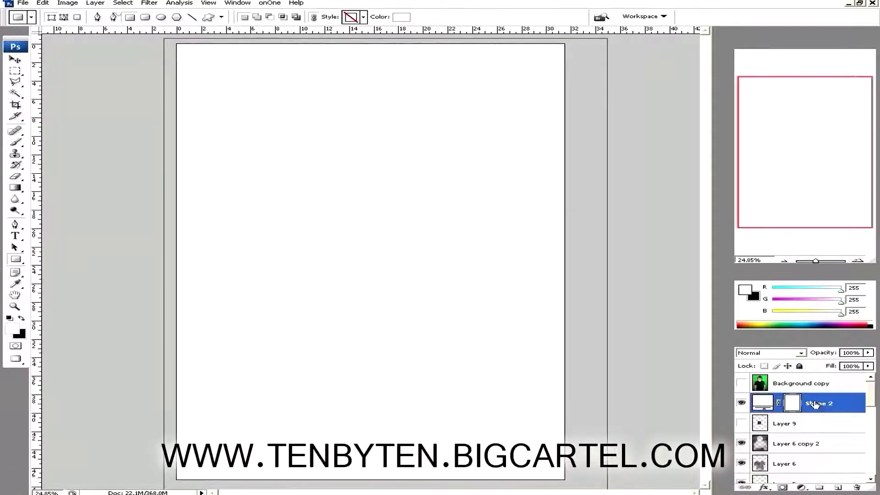
Rasterize the white shape layer and cut out its interior to leave a thin white border along the canvas edges
right_click(814, 403)
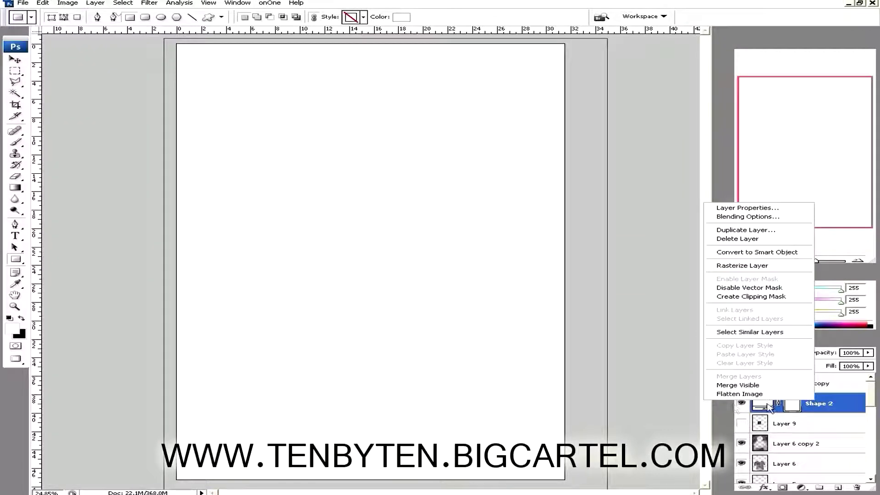
left_click(839, 409)
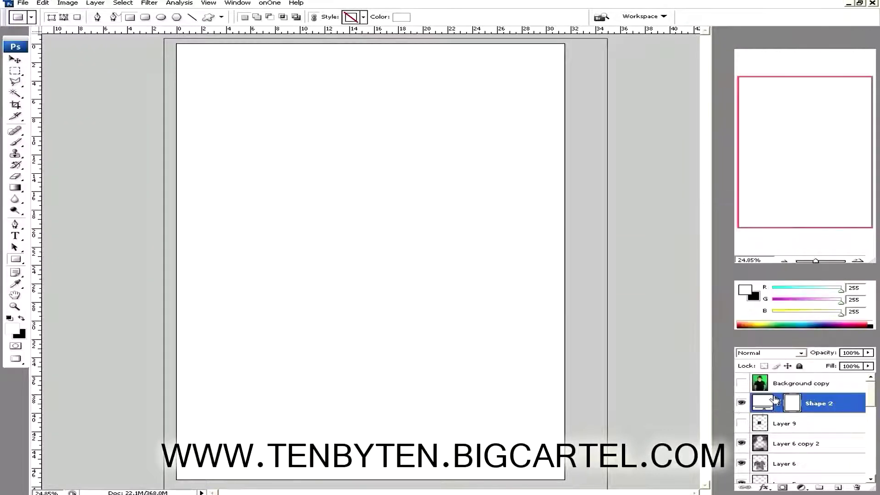
right_click(829, 403)
left_click(765, 262)
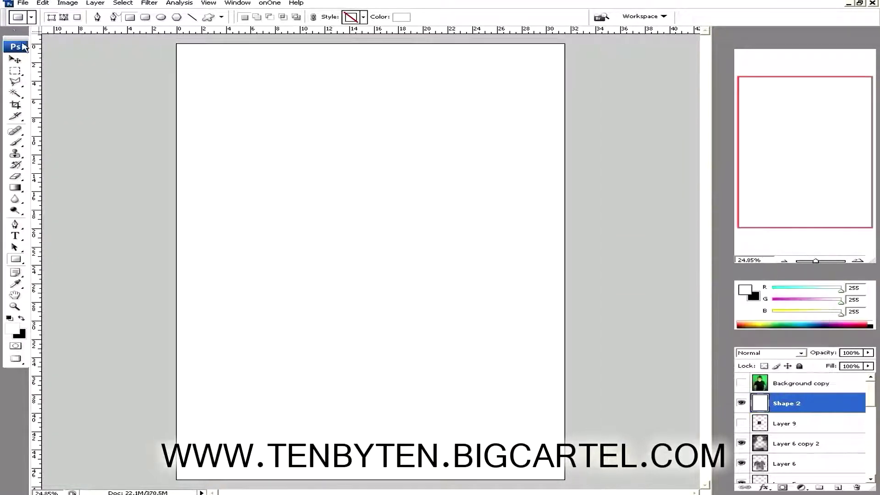
left_click(15, 73)
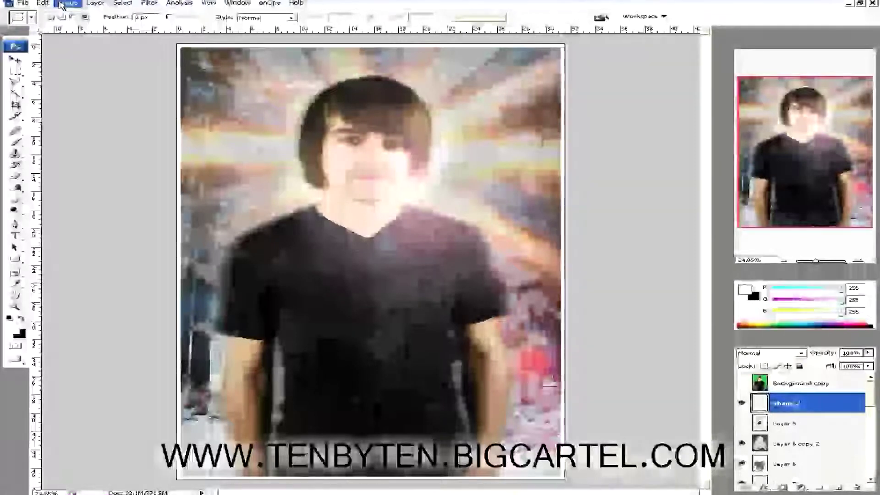
Try colorizing the white border with Hue/Saturation, using hue 204, saturation 82 and lightness -100
left_click(63, 5)
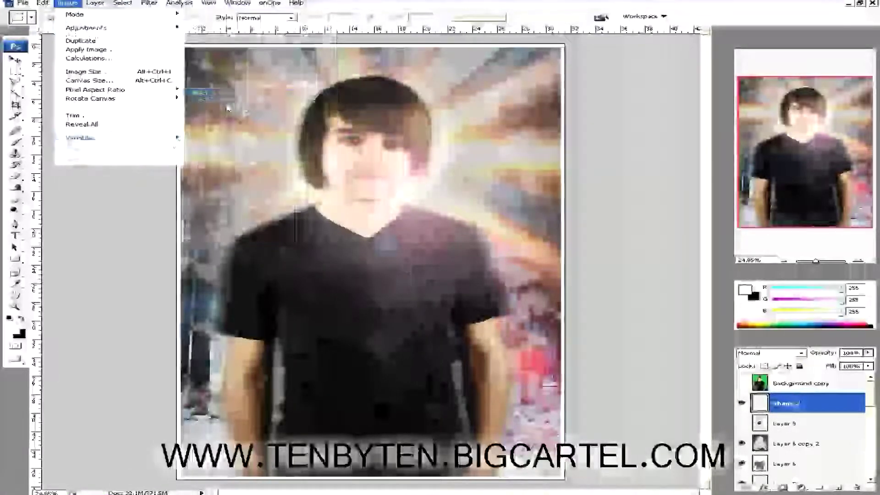
mouse_move(122, 29)
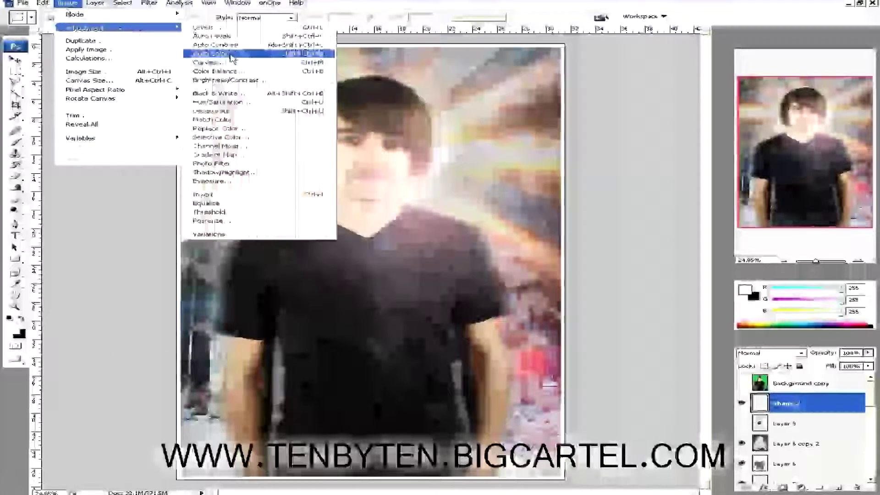
left_click(217, 101)
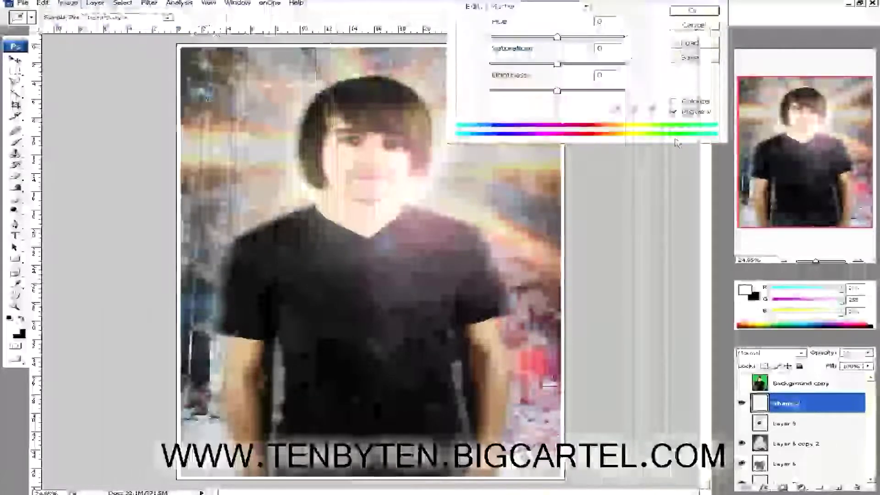
left_click(675, 102)
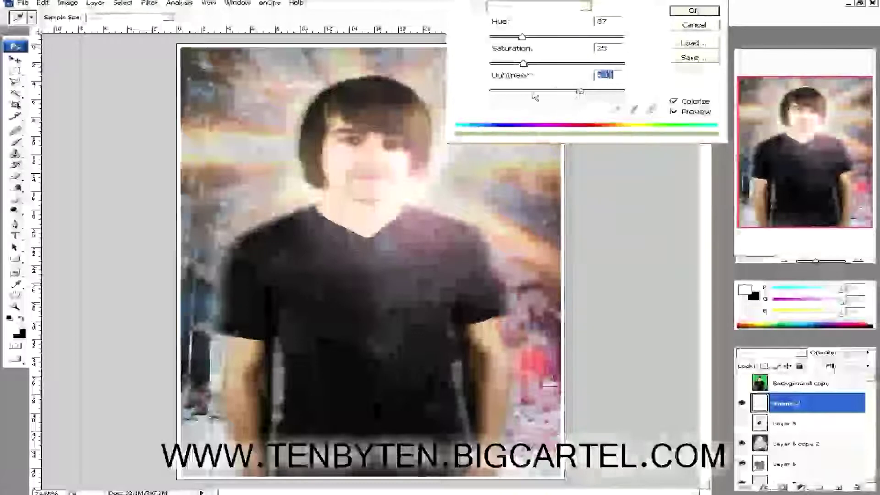
left_click(533, 94)
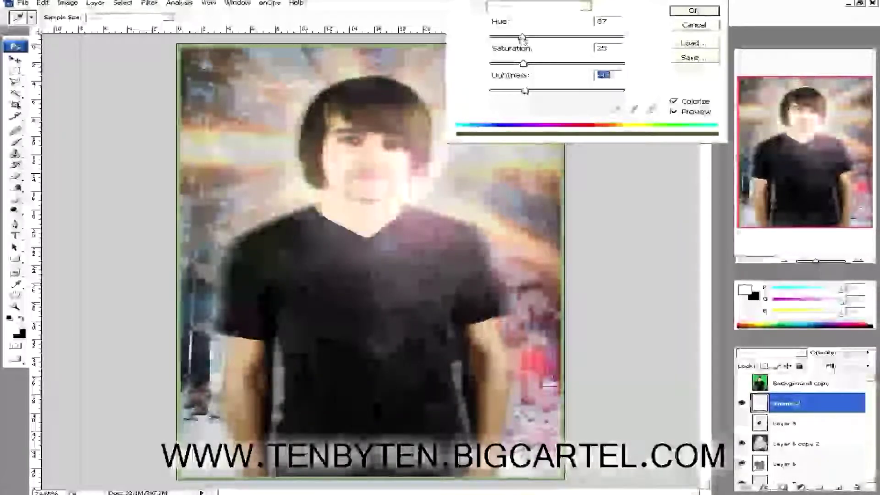
left_click_drag(492, 41, 487, 41)
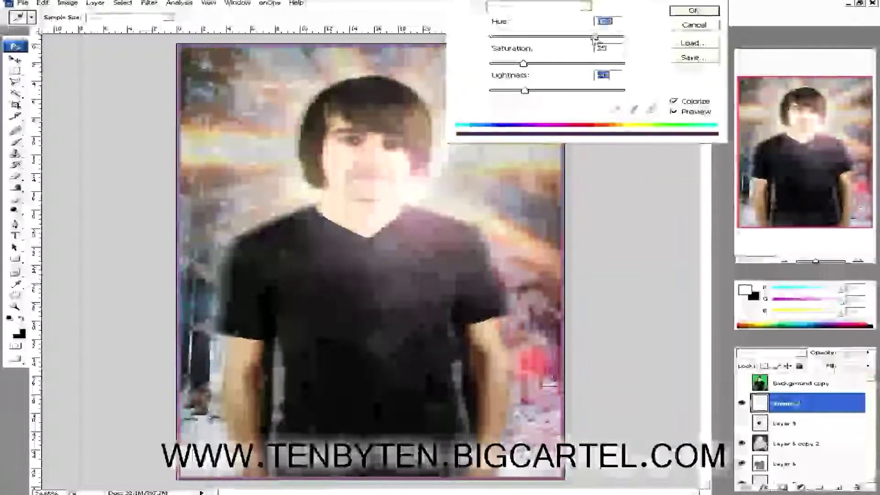
left_click_drag(568, 40, 566, 38)
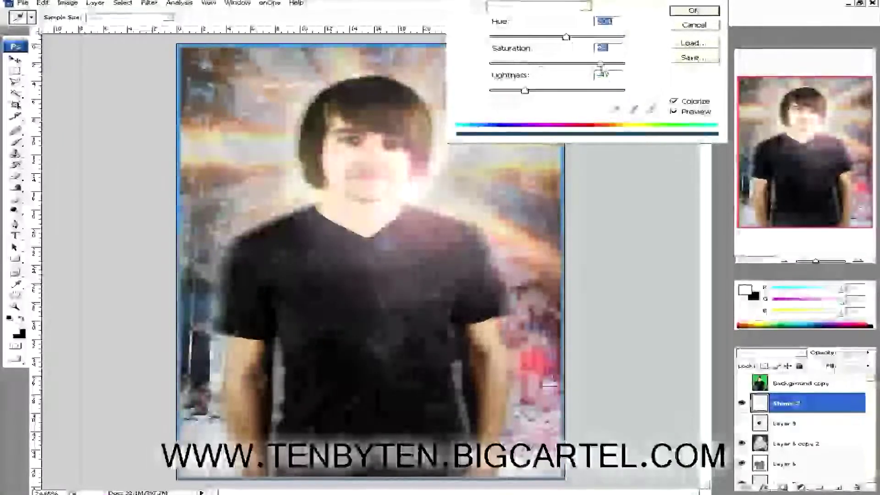
left_click_drag(525, 90, 425, 100)
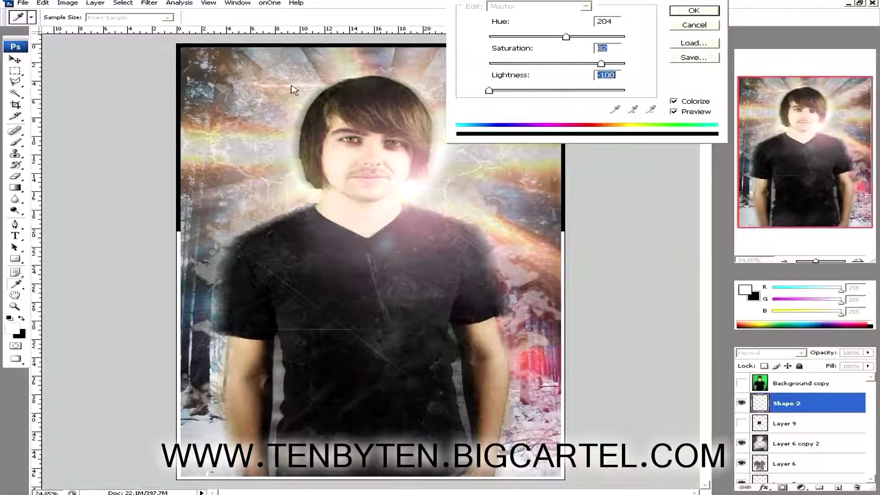
left_click(703, 29)
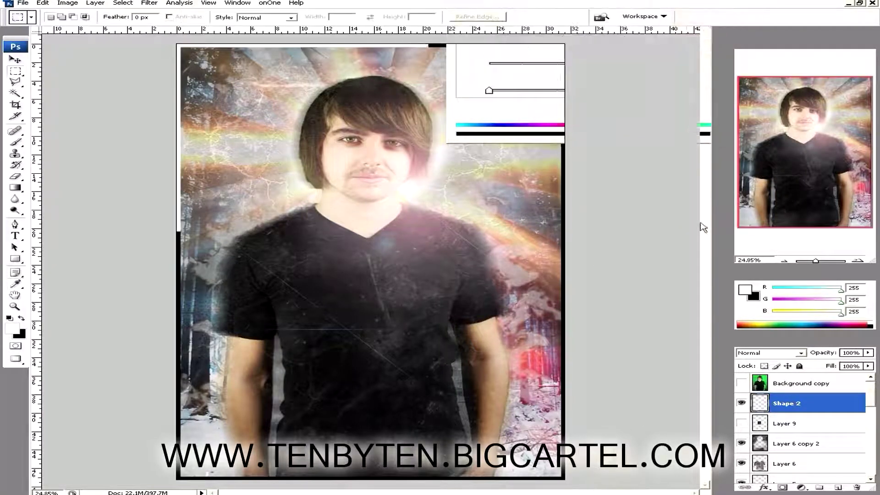
Hide the Shape 2 border layer, then show and select the grunge texture on Layer 9
left_click(741, 403)
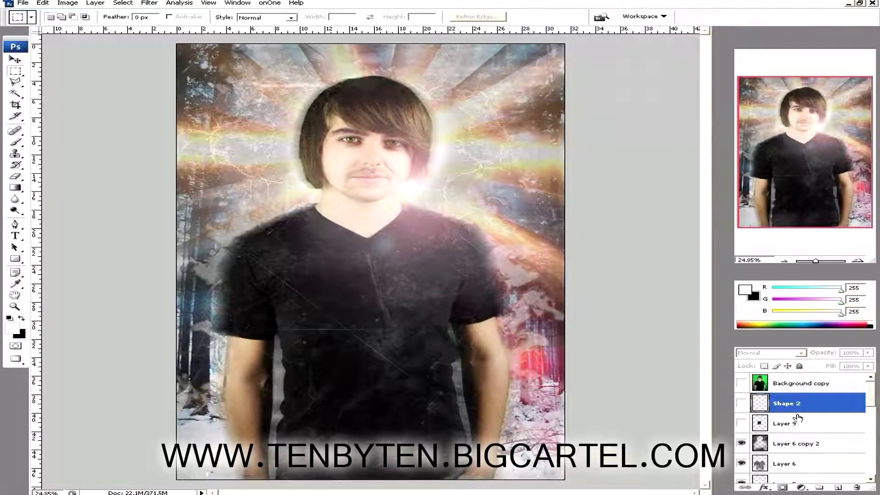
scroll(790, 443, "down", 2)
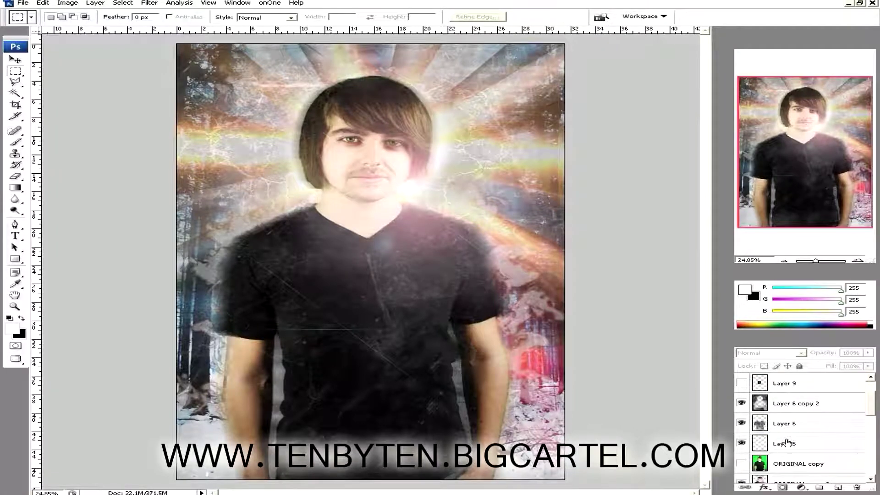
scroll(769, 438, "up", 2)
left_click(741, 423)
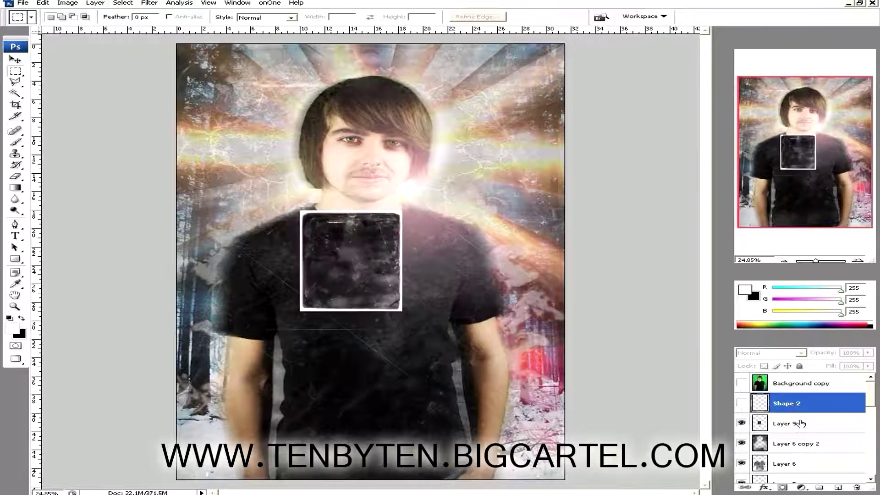
left_click(784, 424)
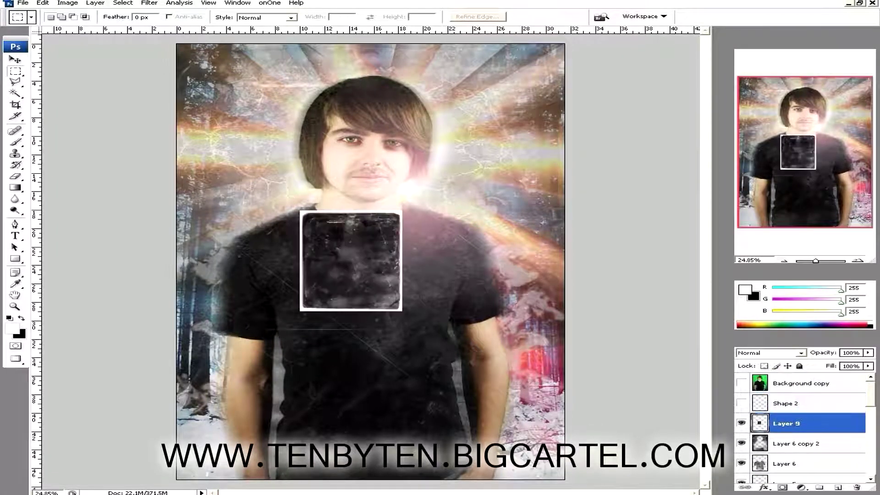
Stretch the grunge texture with a free transform until it fills the whole canvas
left_click(15, 60)
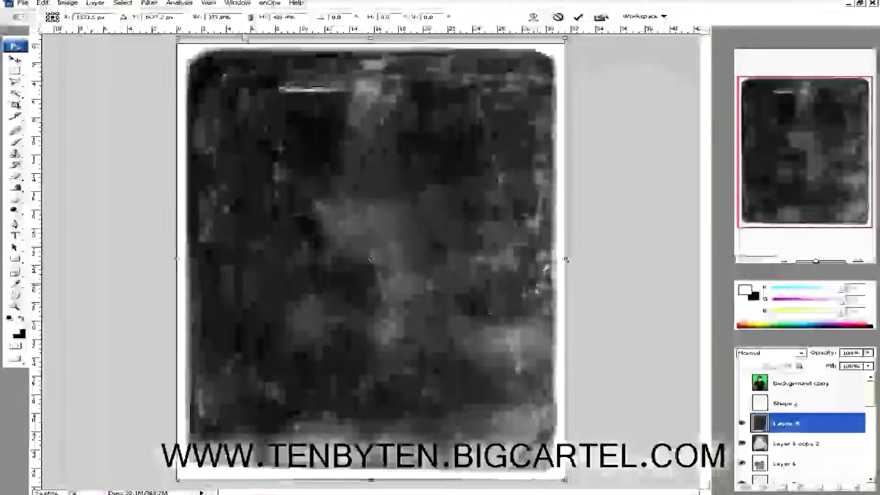
left_click_drag(371, 38, 372, 38)
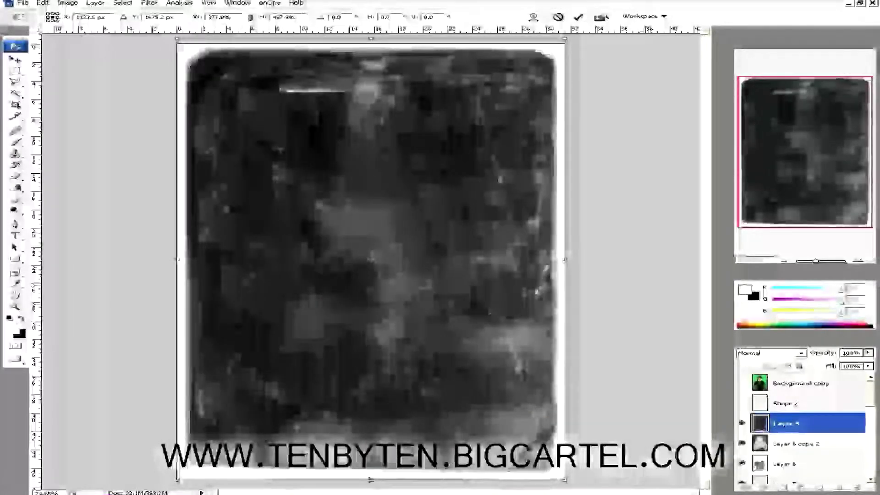
left_click_drag(371, 479, 371, 482)
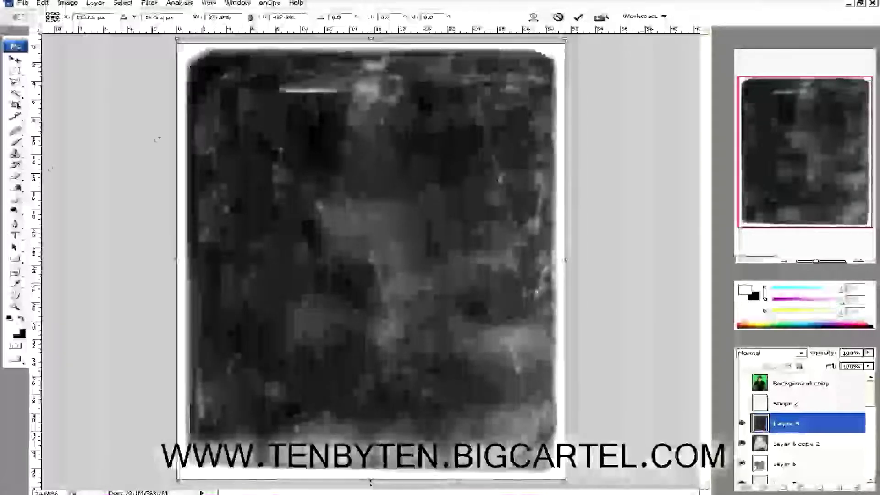
key("Return")
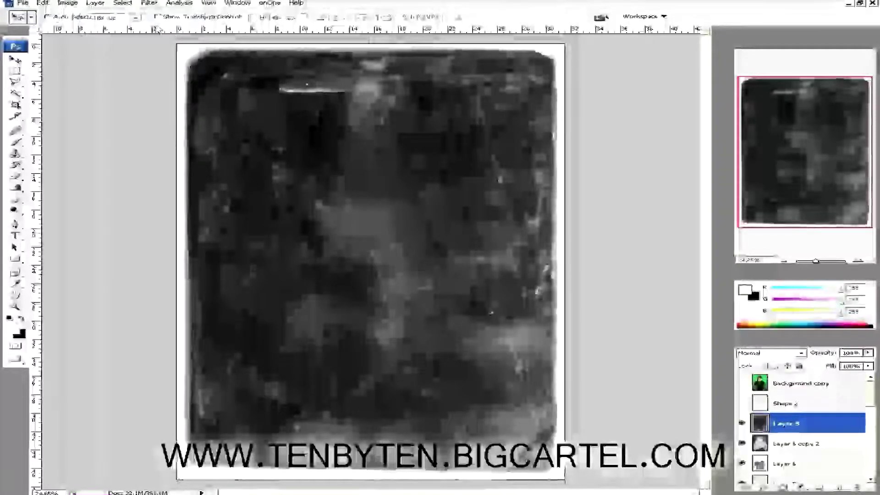
Select the white outer edge of the grunge texture with the Magic Wand
key("w")
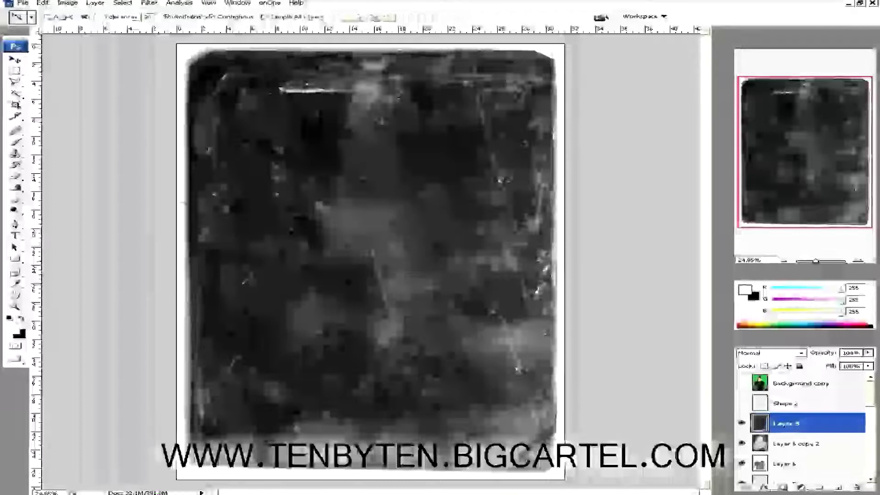
left_click(182, 204)
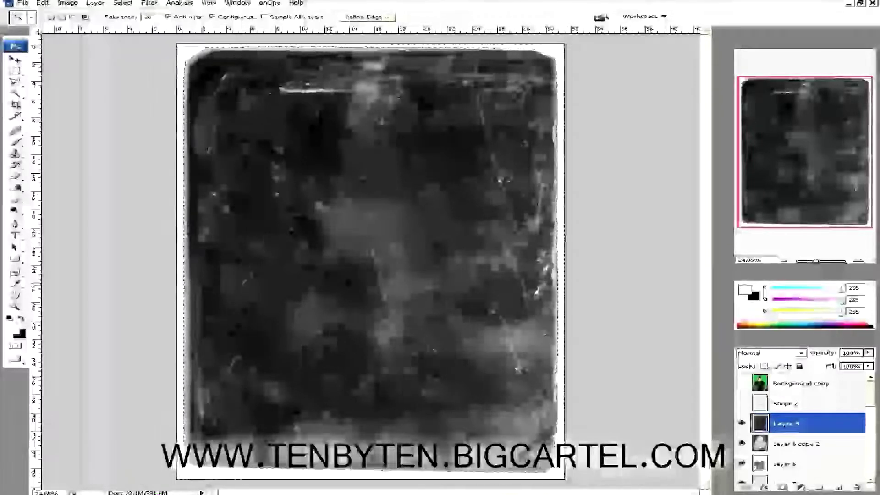
right_click(564, 243)
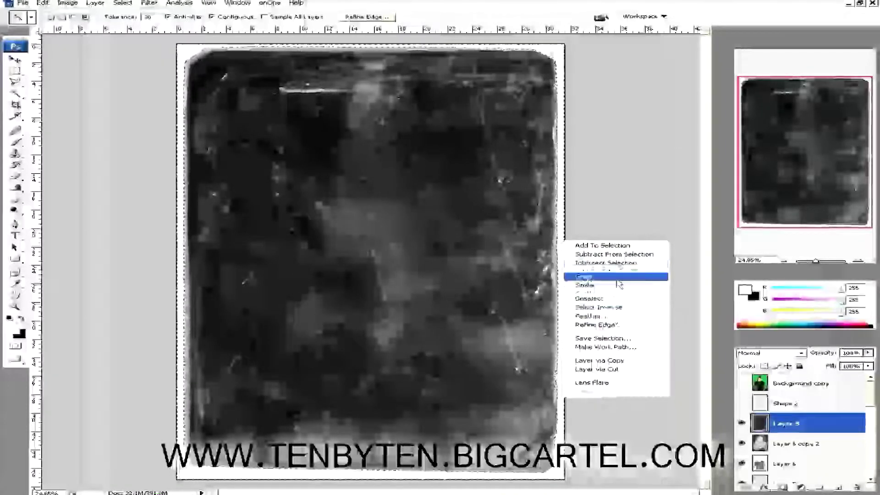
left_click(603, 346)
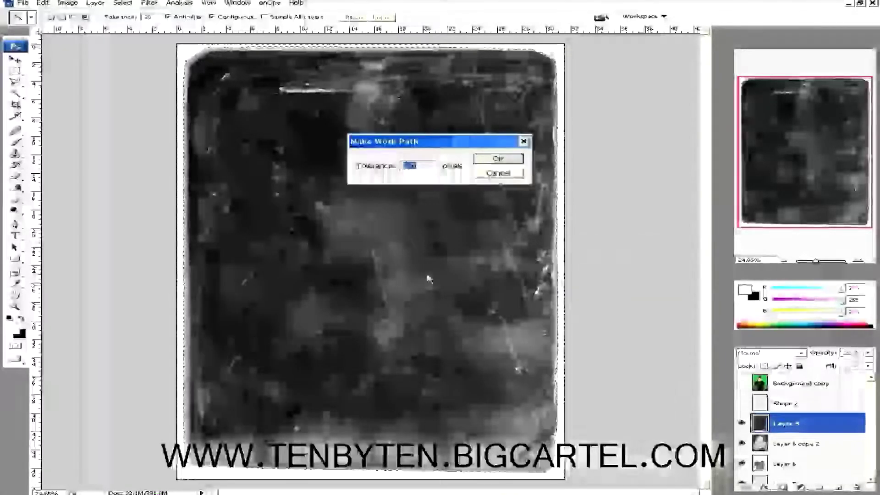
left_click(496, 161)
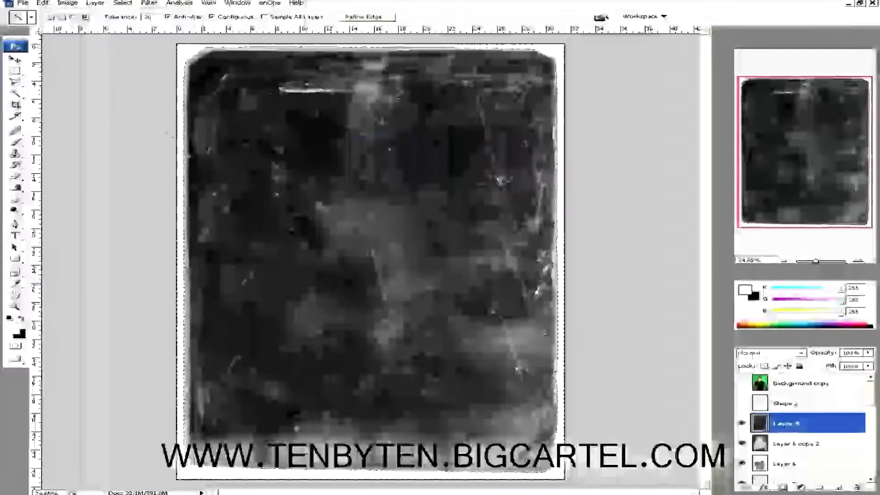
Clear the selection around the grunge texture, then hide and show Layer 9 to compare it with the portrait
key("m")
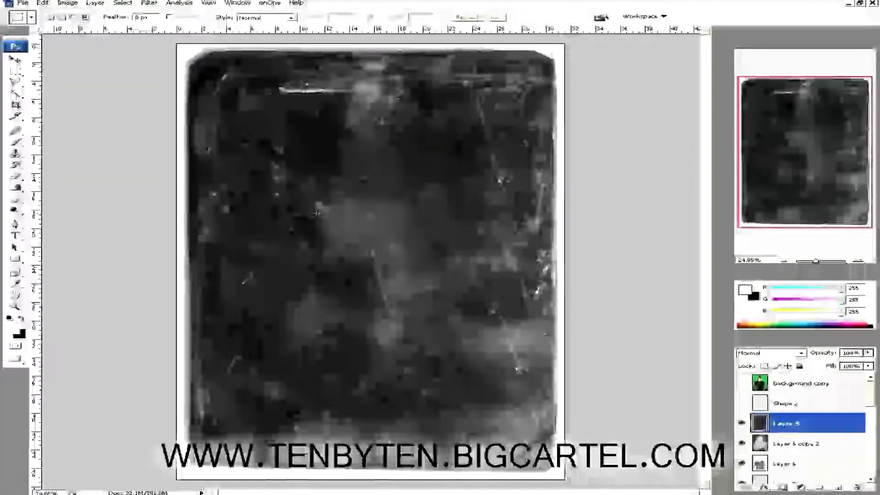
left_click(742, 423)
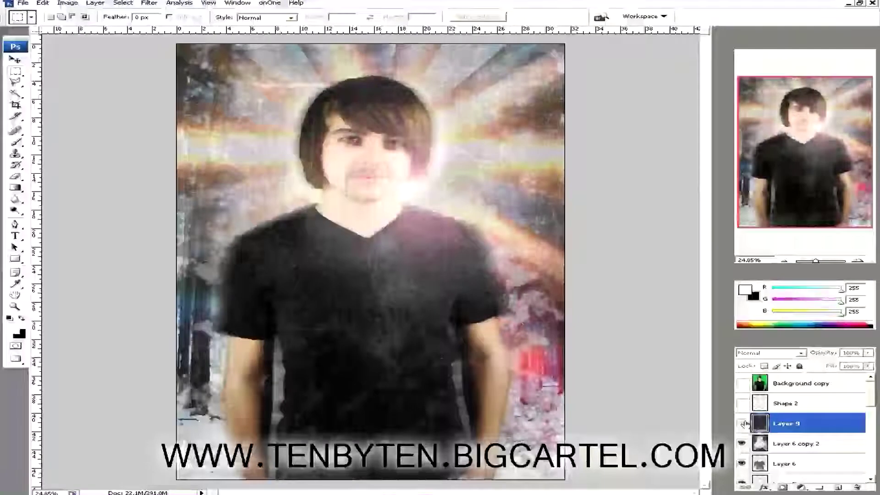
left_click(741, 423)
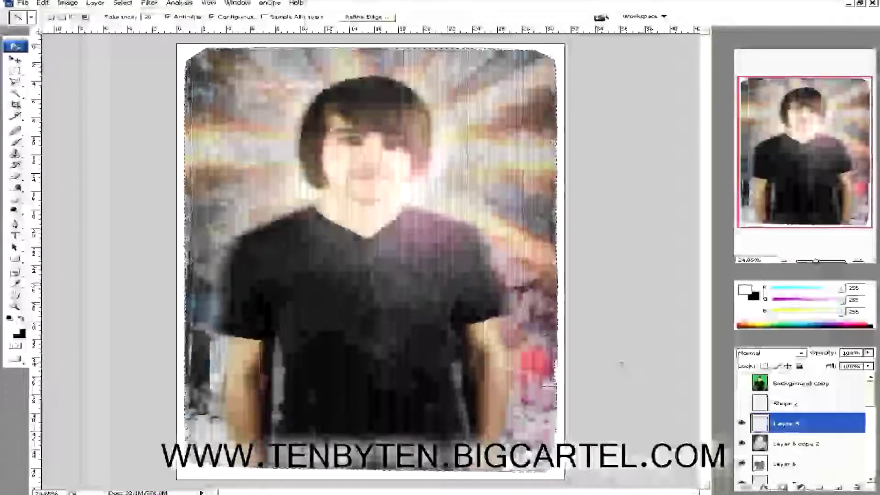
Clear the remaining selection and invert the white grunge border on Layer 9 to make it black
key("m")
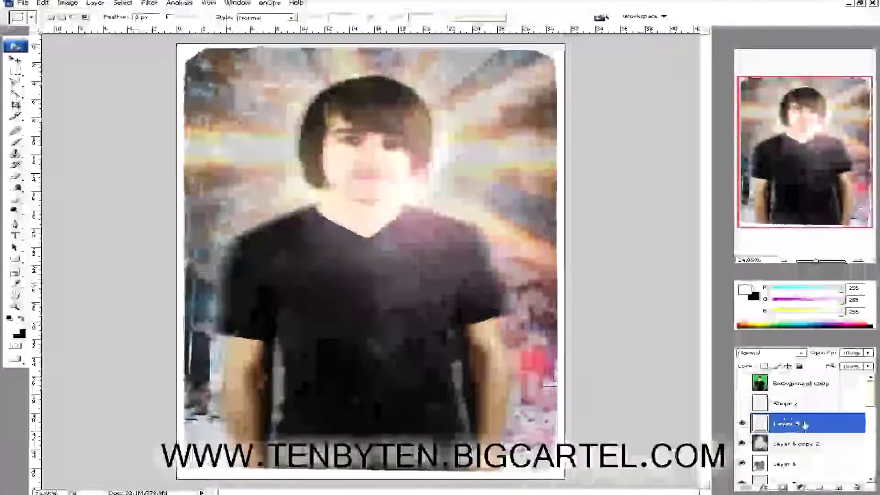
left_click(67, 3)
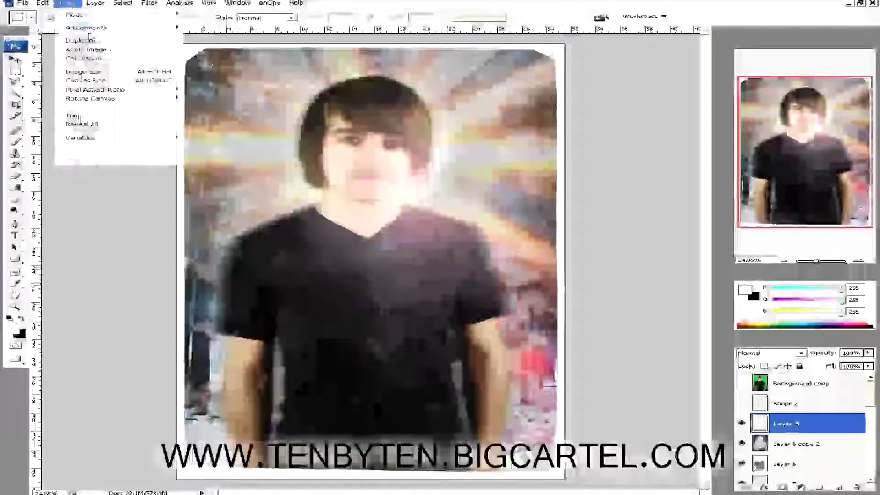
mouse_move(99, 31)
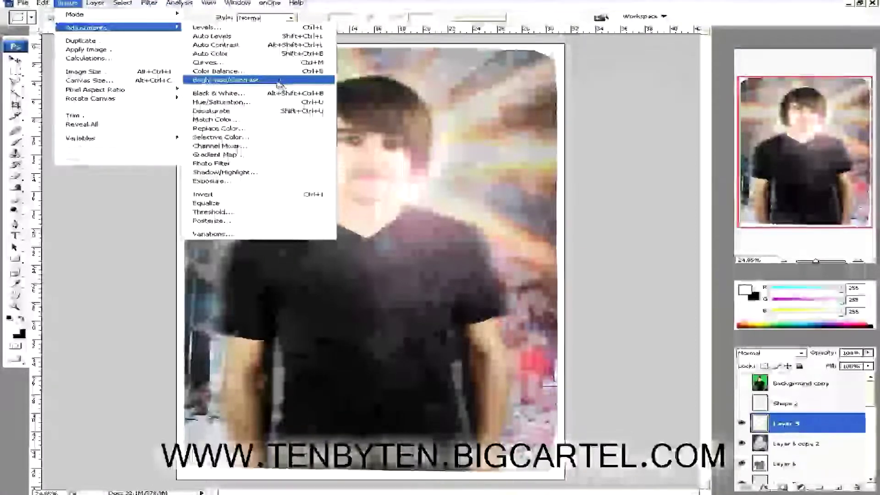
left_click(250, 84)
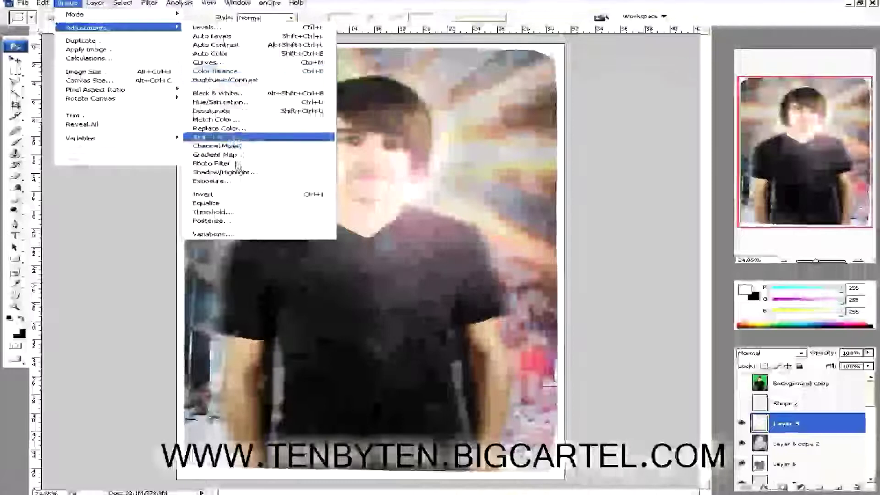
left_click(218, 198)
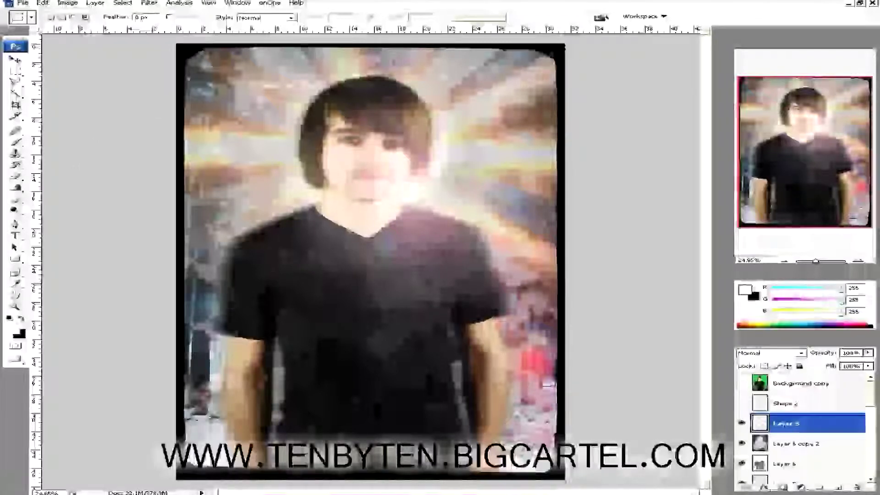
Select the ORIGINAL copy 3 layer and review the available image adjustments without applying one
scroll(800, 465, "down", 3)
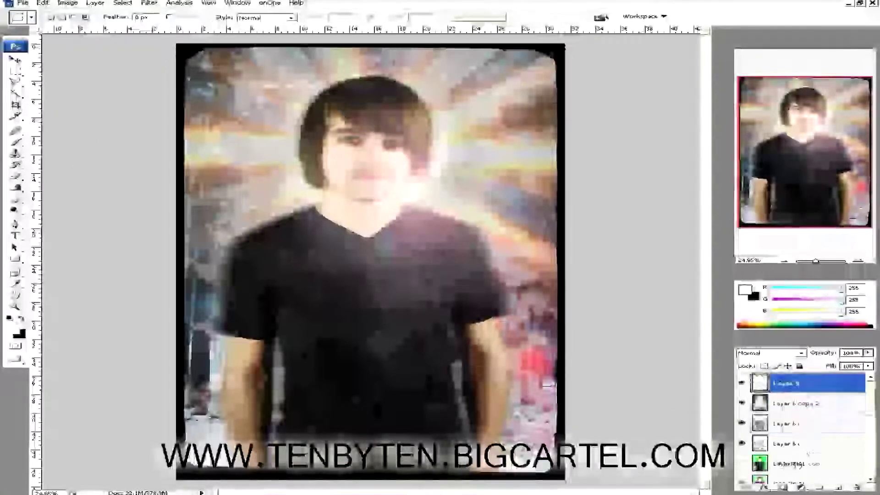
left_click(795, 463)
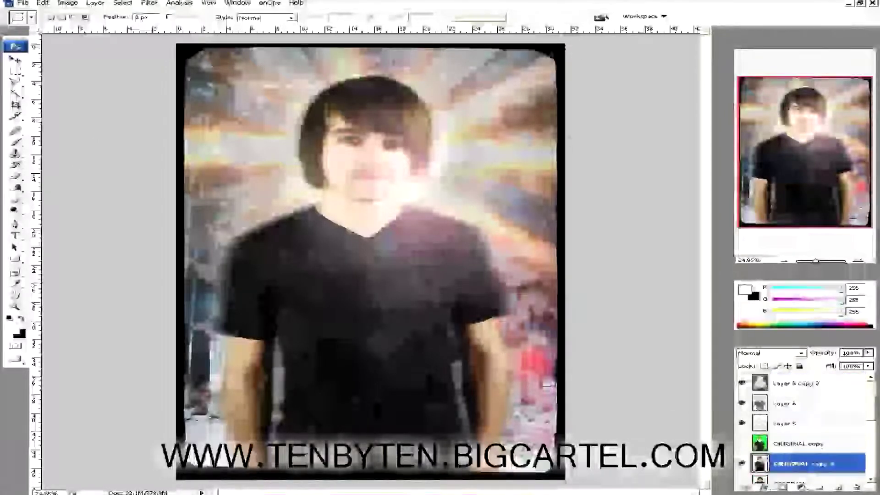
left_click(68, 3)
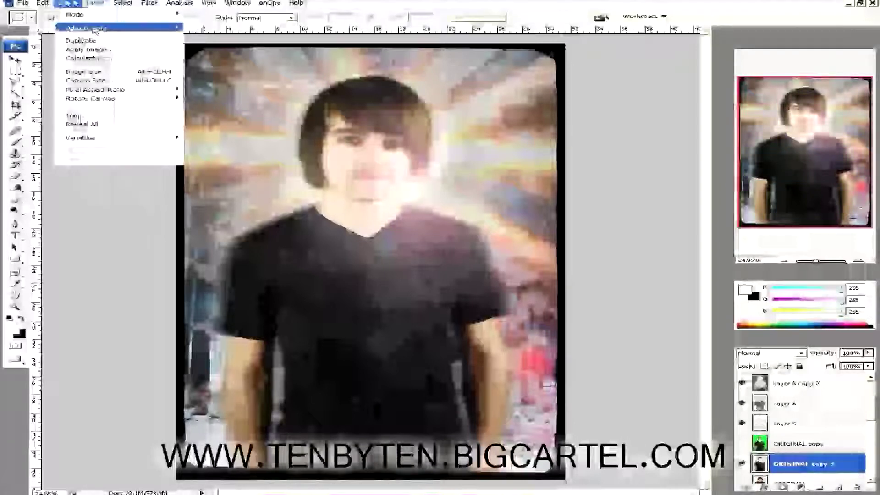
mouse_move(180, 29)
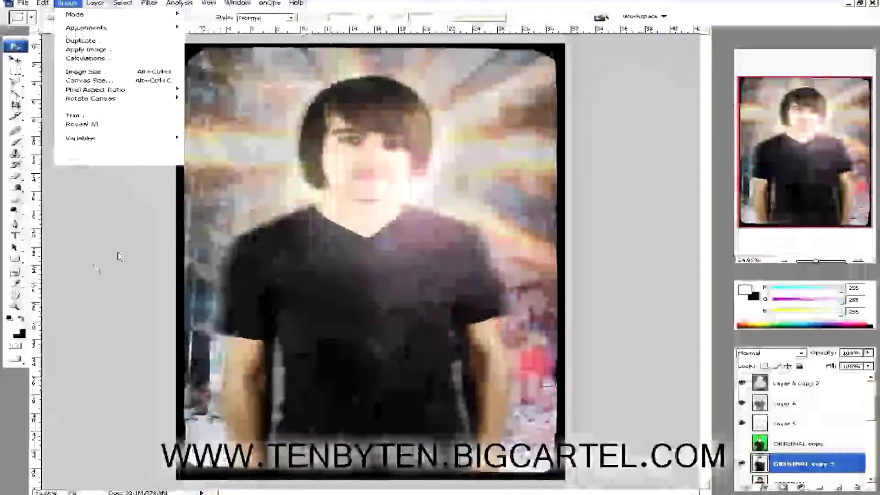
mouse_move(137, 27)
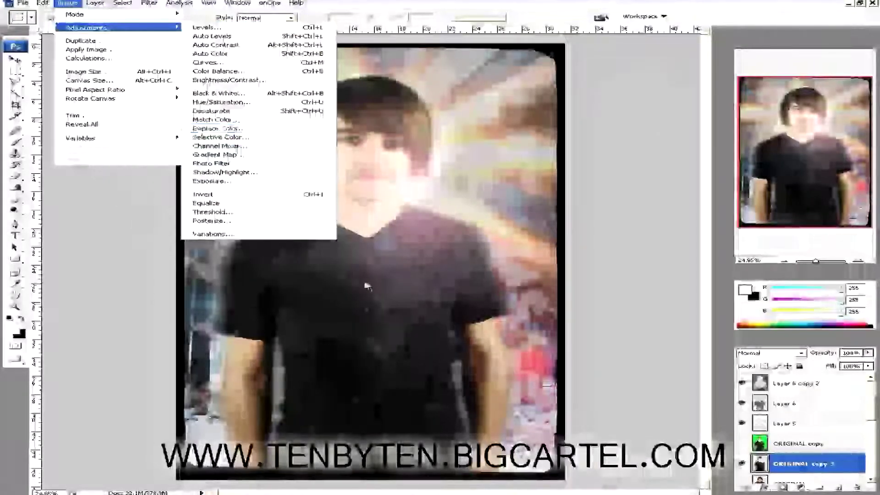
left_click(375, 264)
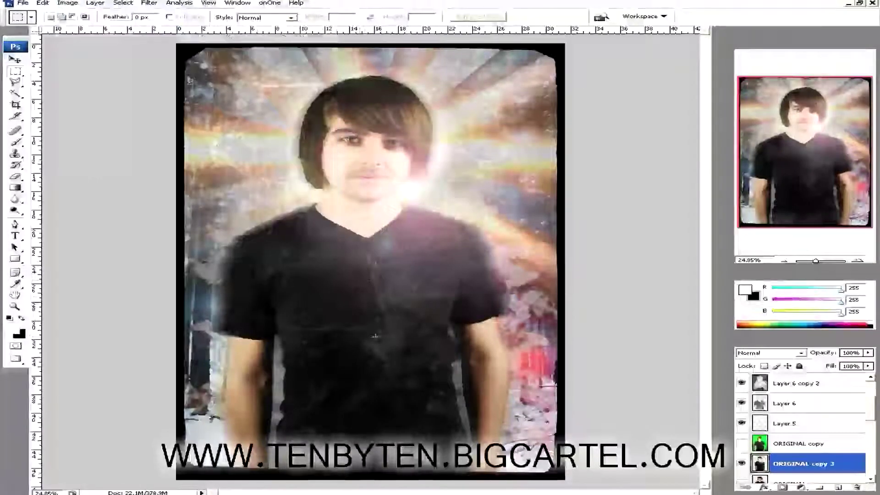